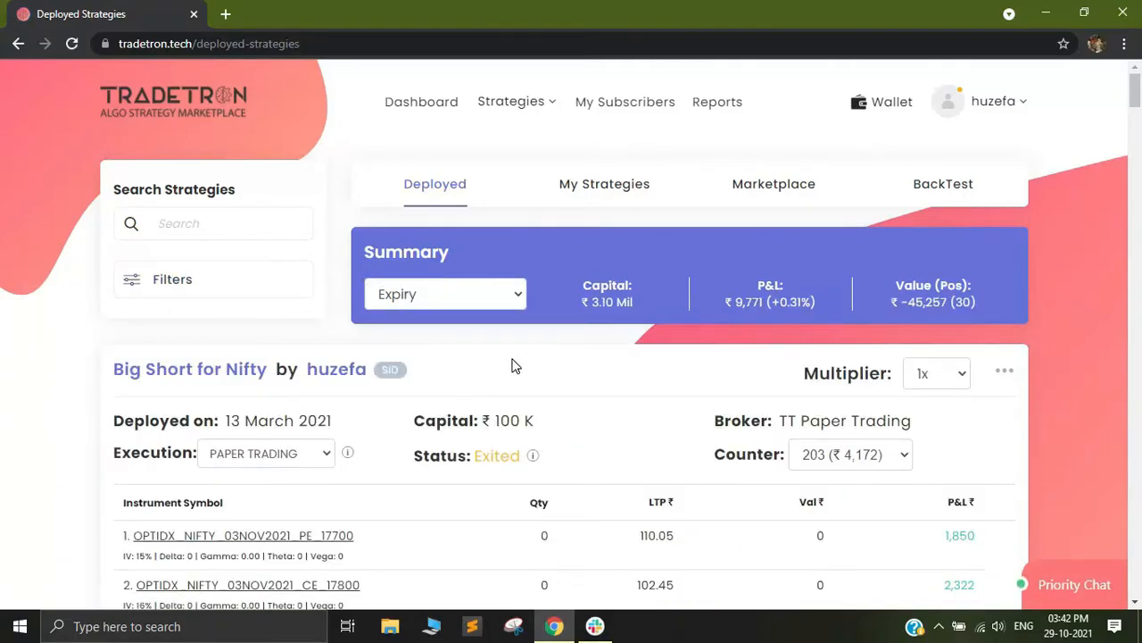
Filter the deployed strategies by LIVE OFFLINE execution, Exited status and the NFO exchange.
scroll(513, 366, down, 10)
scroll(481, 379, down, 5)
scroll(481, 380, up, 15)
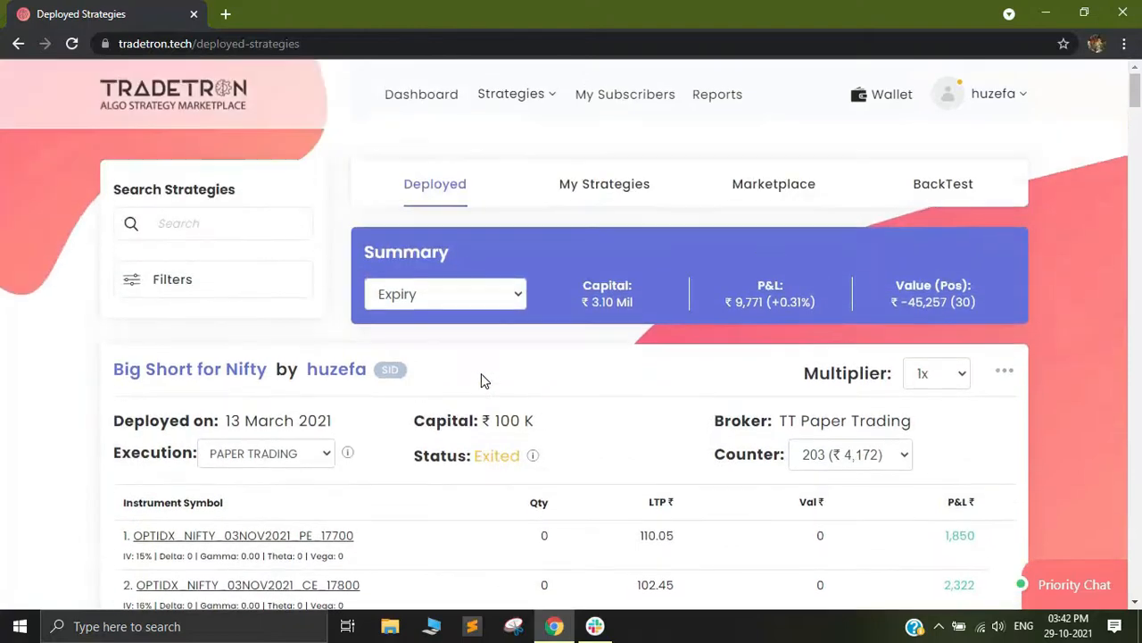
click(173, 282)
click(427, 292)
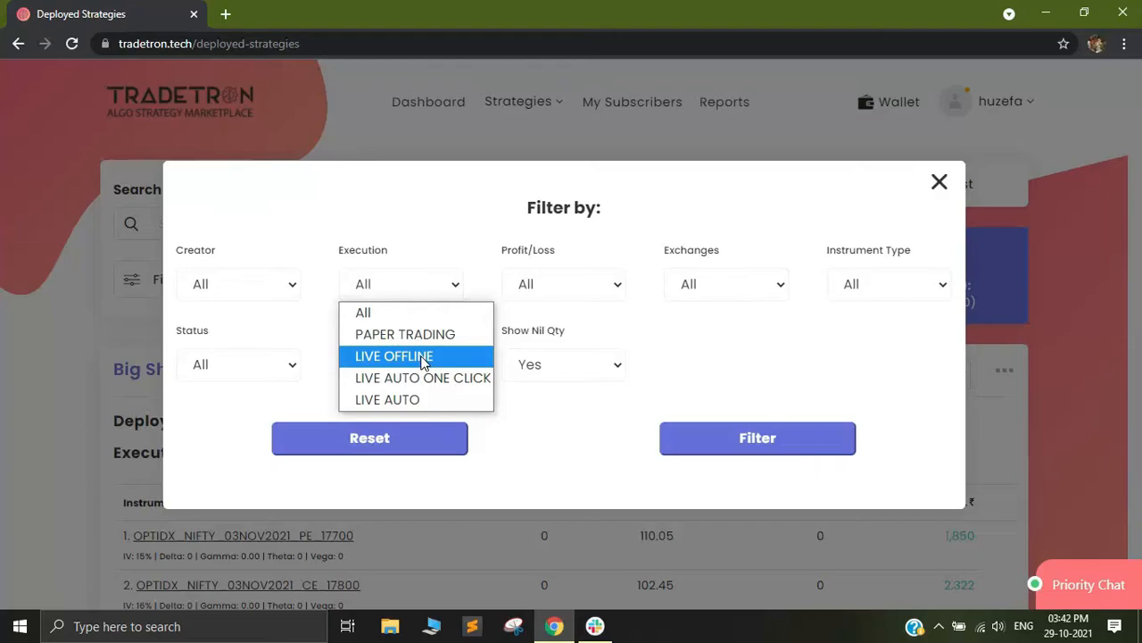
click(423, 361)
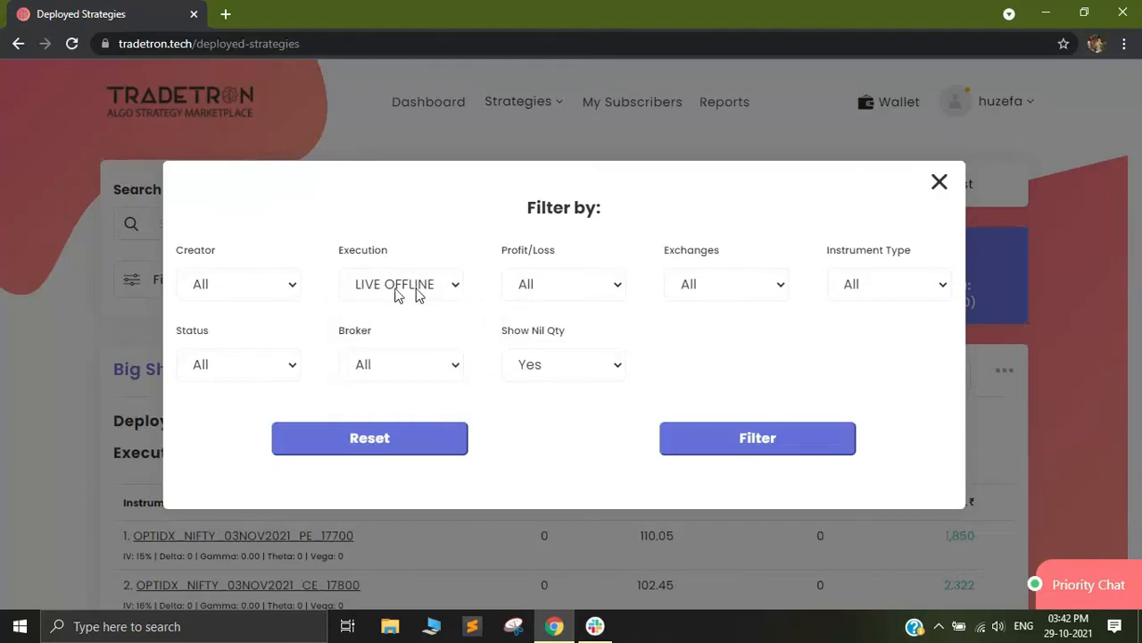
click(237, 377)
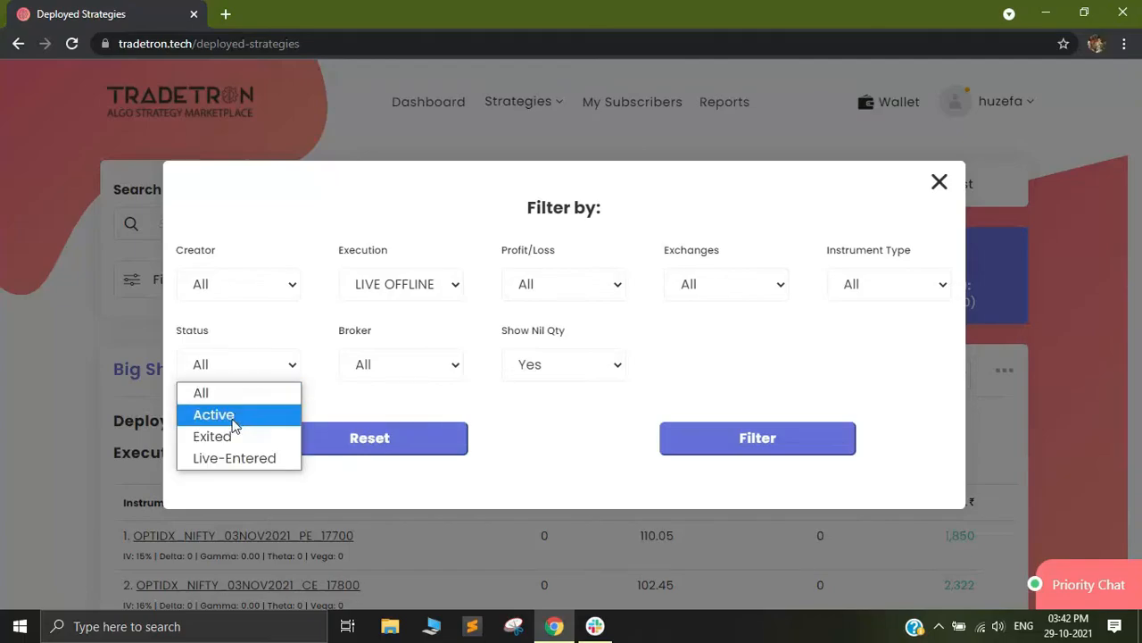
click(224, 444)
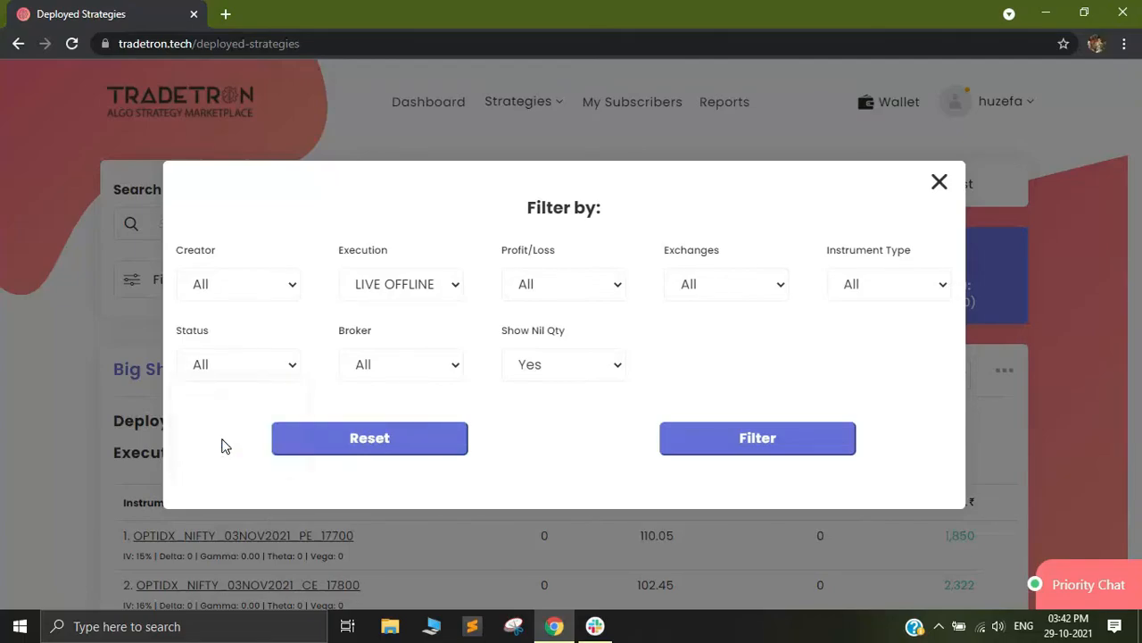
click(731, 294)
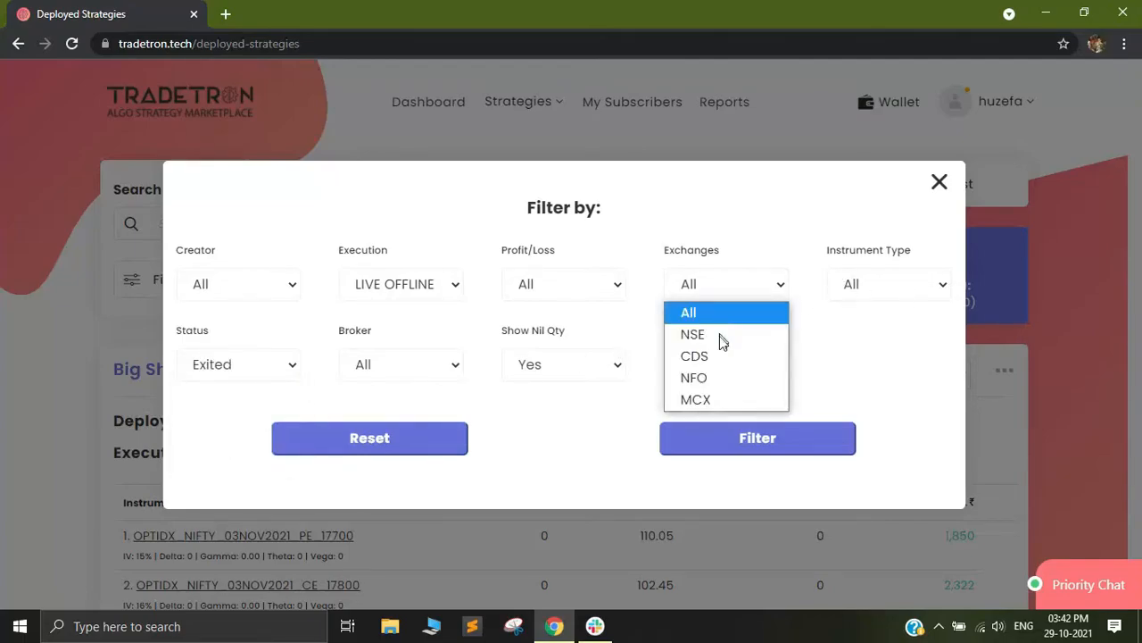
click(694, 378)
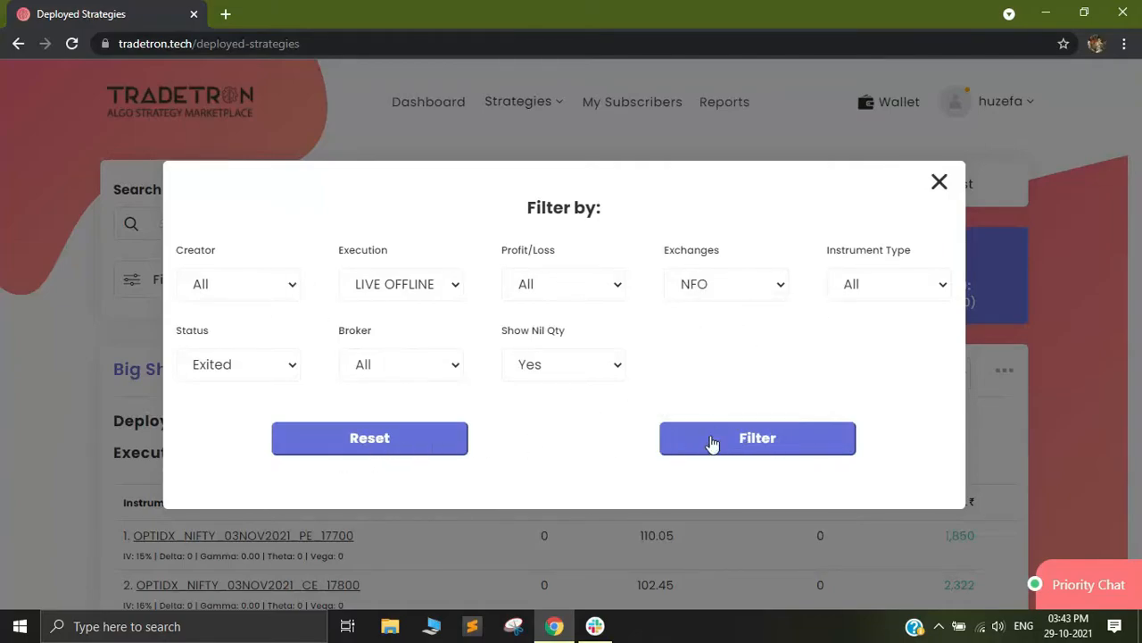
click(757, 439)
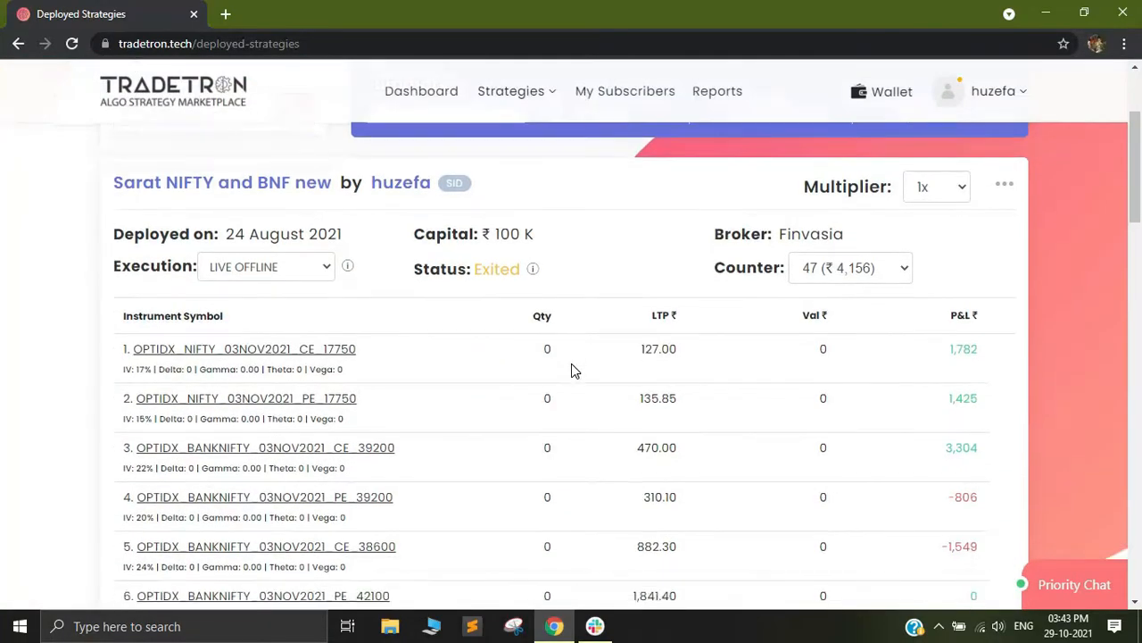
Look through the filtered strategies down to the end of the list, and clear the filters.
scroll(577, 368, down, 5)
scroll(611, 363, down, 8)
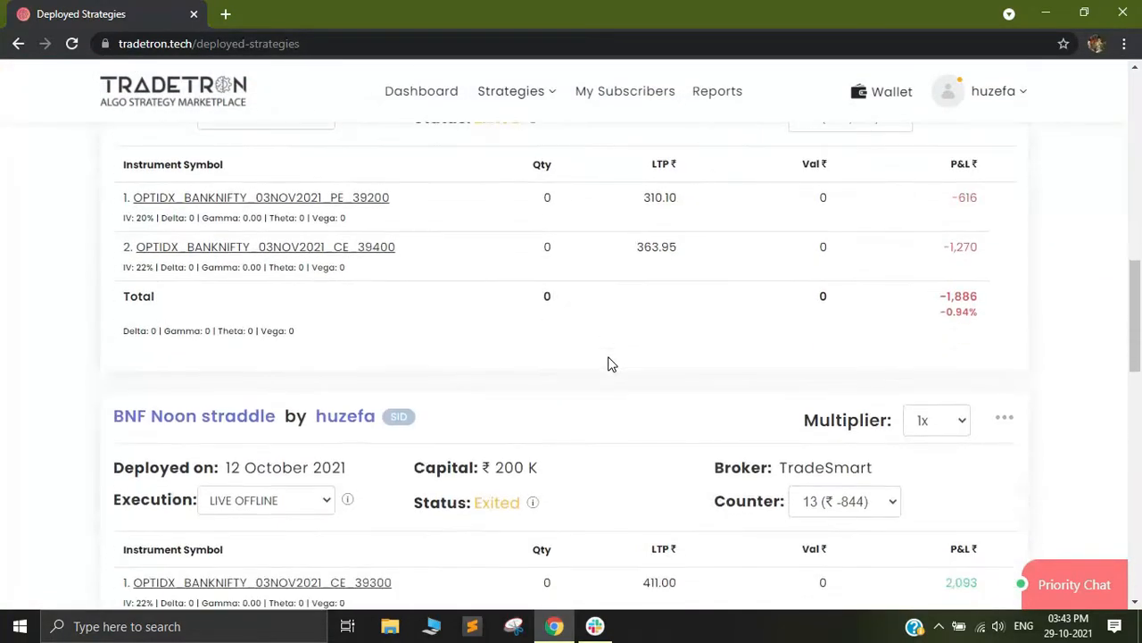
scroll(612, 364, down, 5)
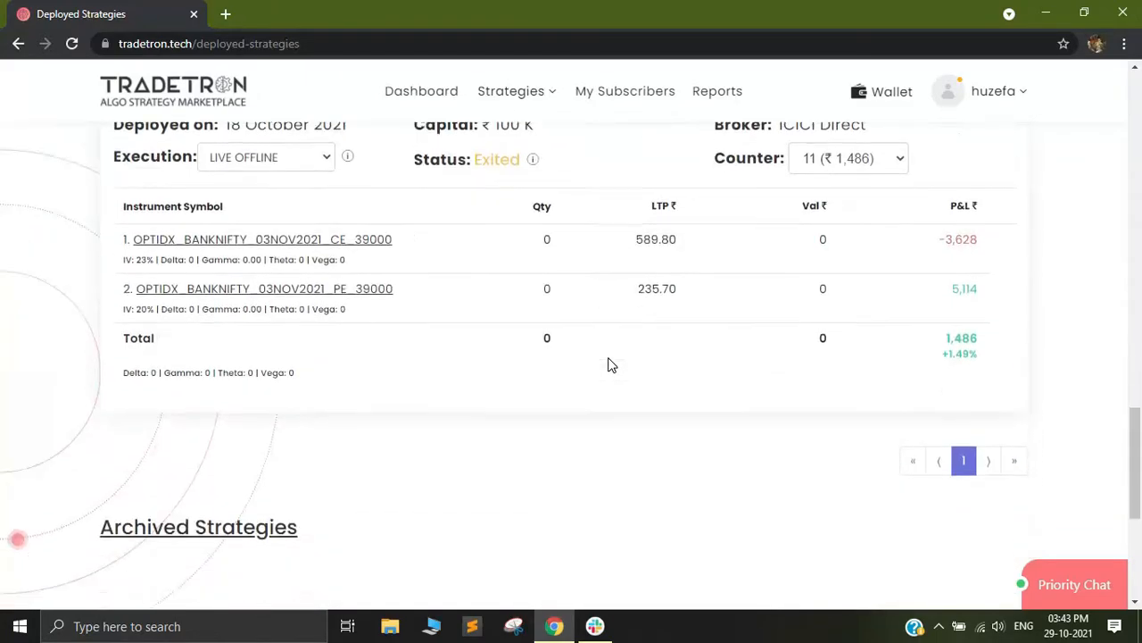
scroll(620, 387, up, 10)
scroll(622, 390, up, 5)
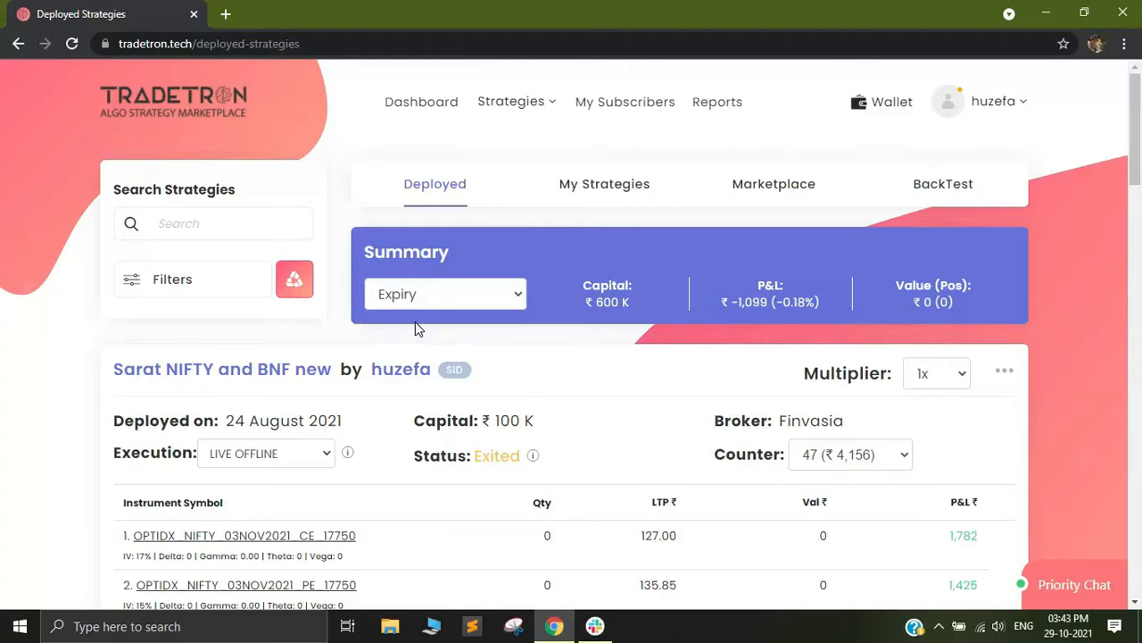
click(297, 278)
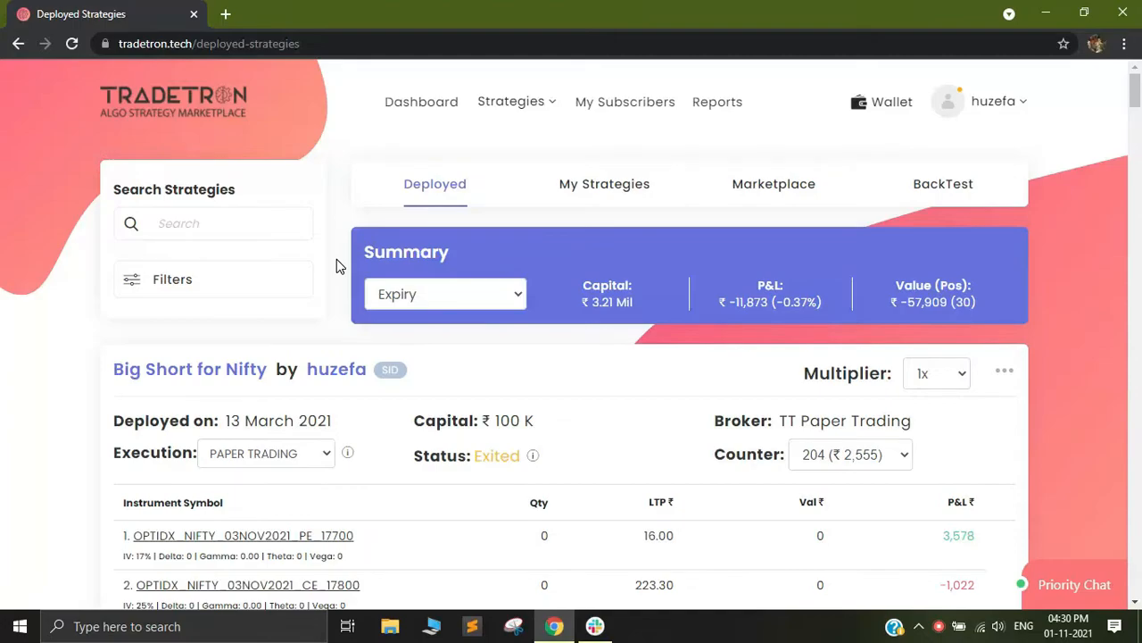
Check the period choices of the summary and select Expiry.
click(413, 294)
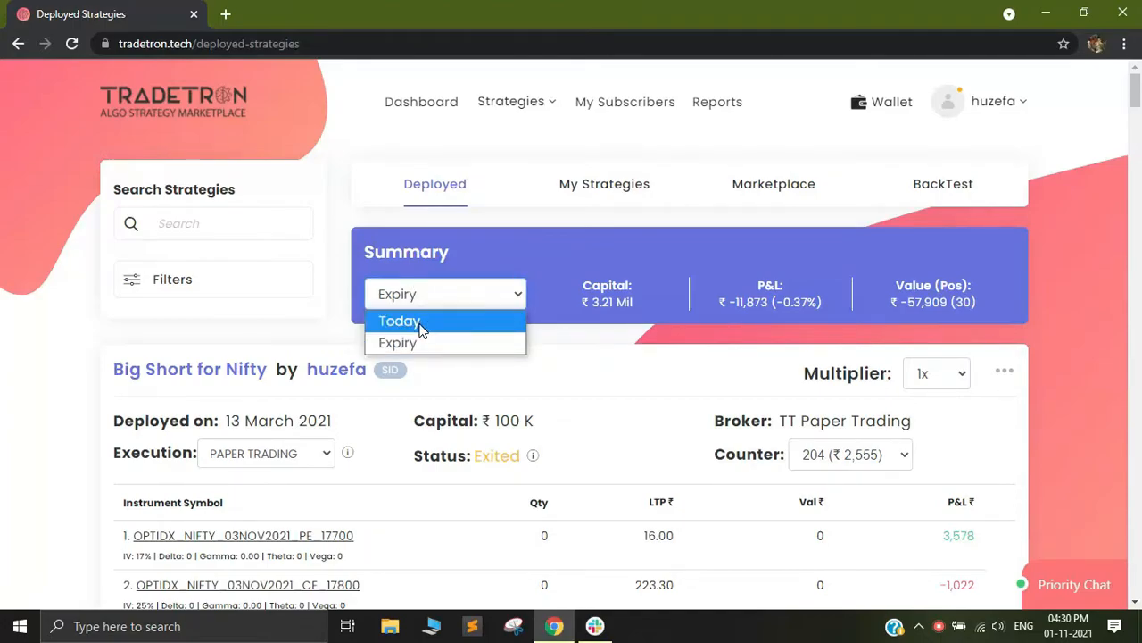
click(437, 296)
click(436, 296)
click(424, 345)
Compare the summary's total capital with the capital of the individual strategies, and set the summary period to Today.
drag(582, 302, 634, 303)
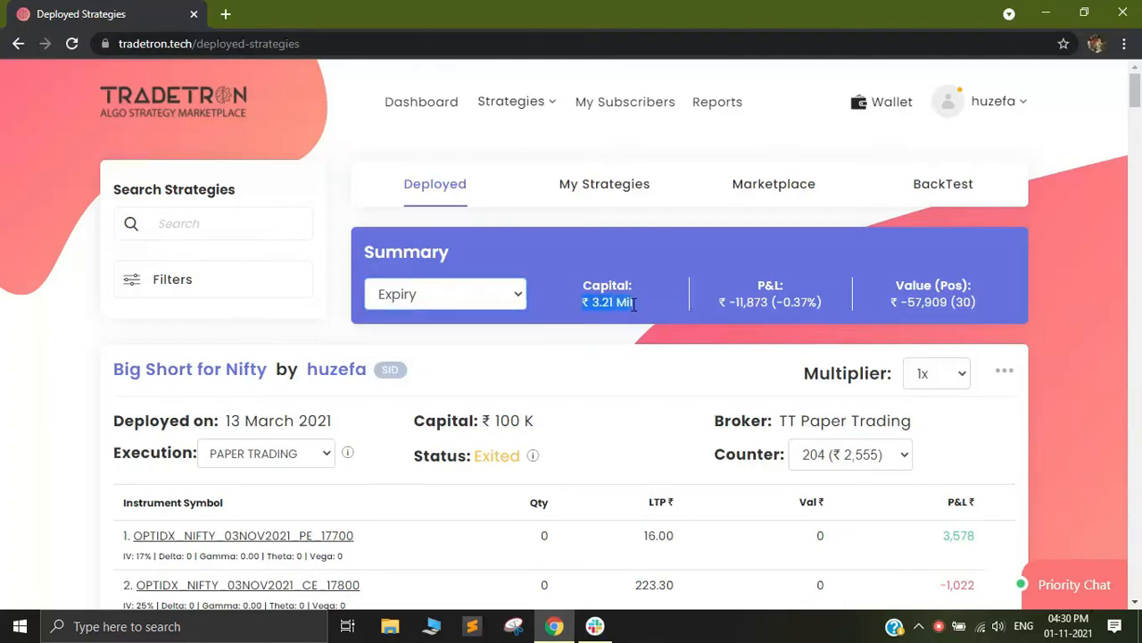
scroll(600, 361, down, 1)
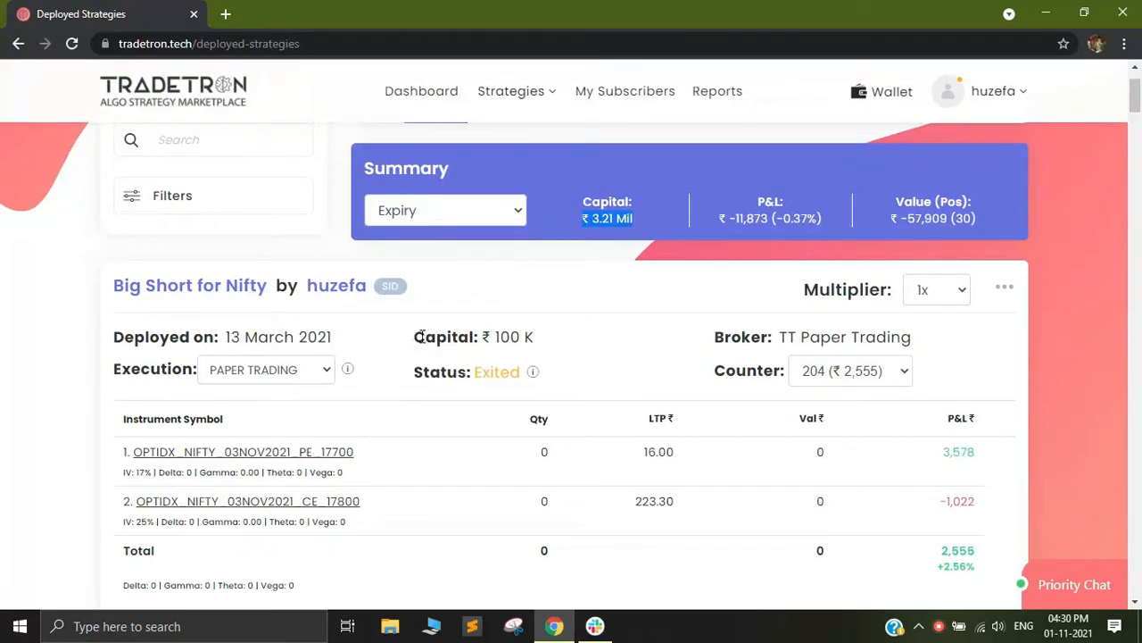
drag(421, 336, 535, 337)
scroll(536, 397, down, 4)
drag(470, 377, 515, 378)
scroll(506, 418, down, 1)
scroll(506, 418, down, 1)
scroll(505, 419, up, 8)
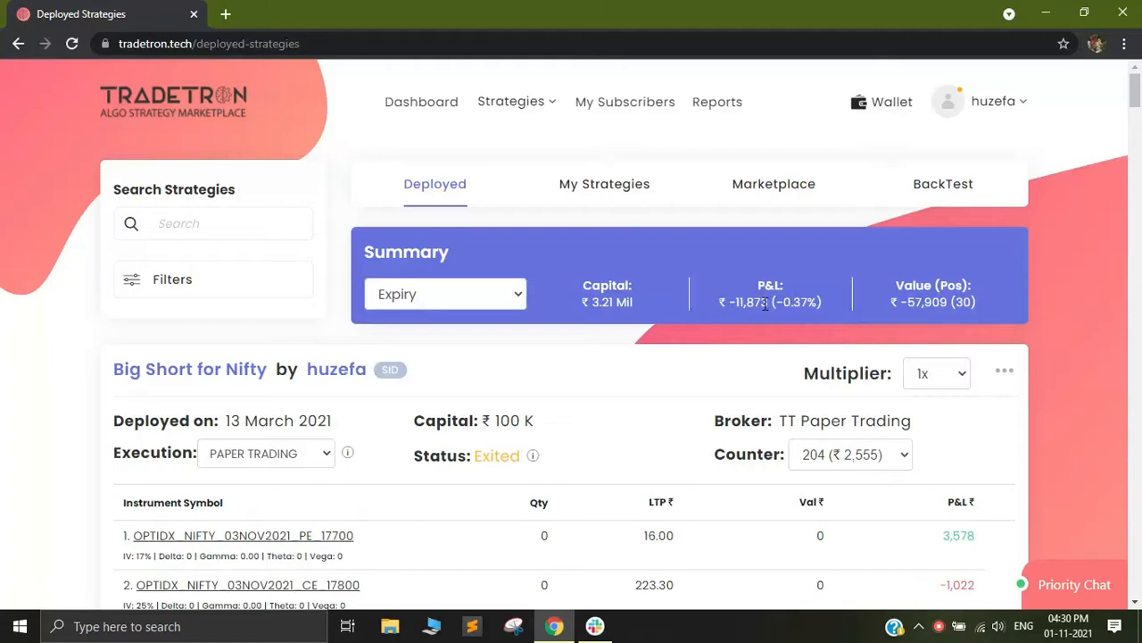
click(418, 304)
click(415, 322)
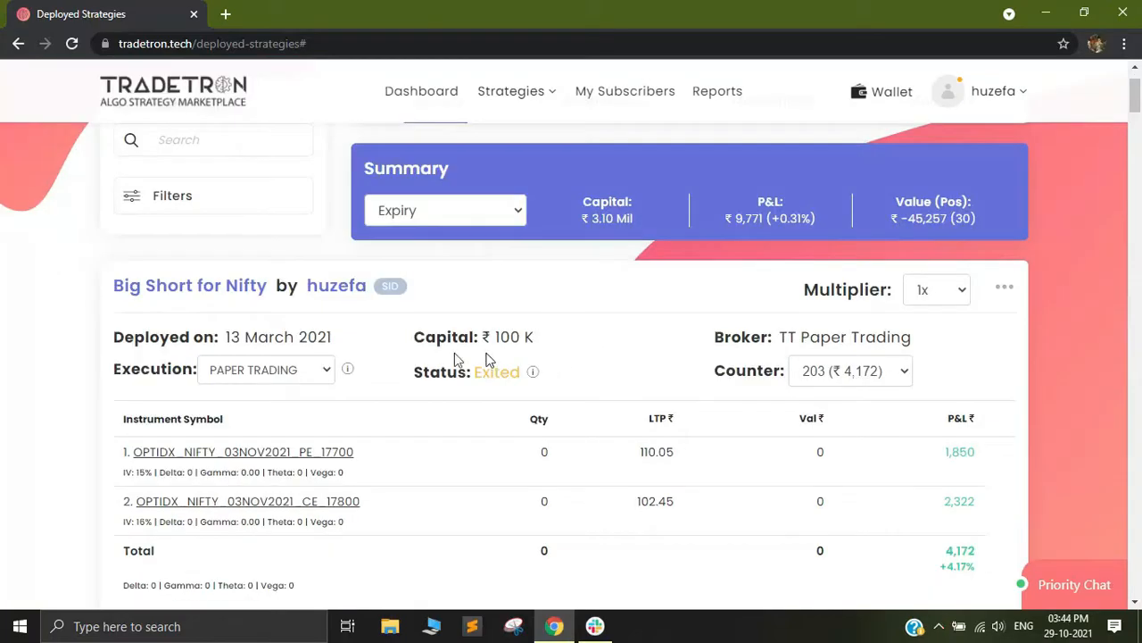
Check the SID of Big Short for Nifty and the strategy ID in its page address, and return to the deployed strategies.
scroll(330, 361, down, 1)
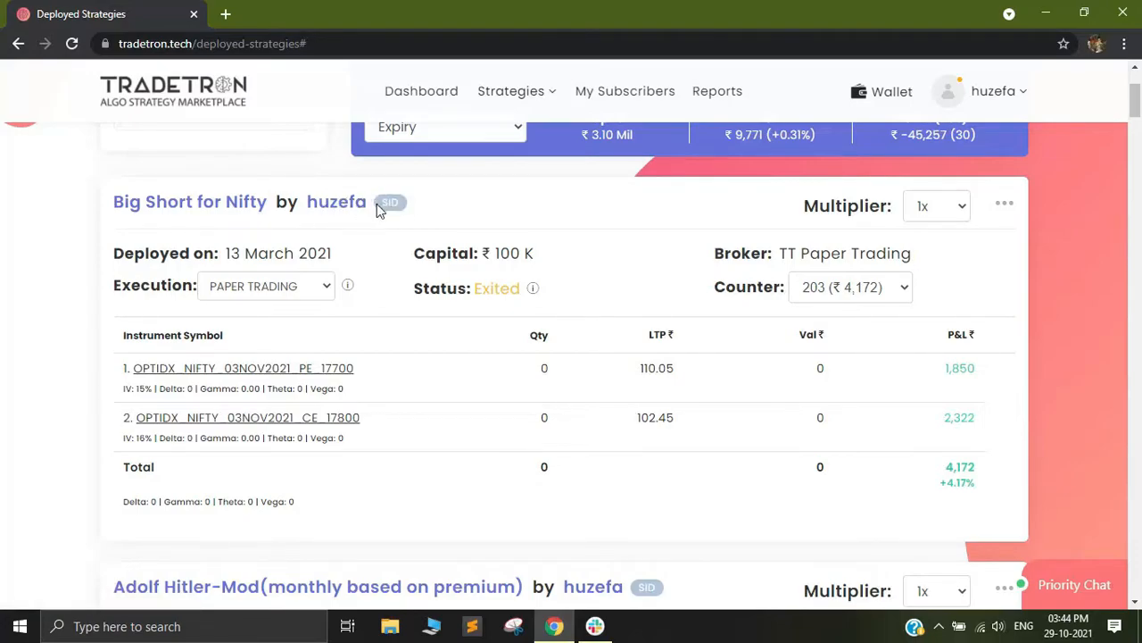
mouse_move(386, 196)
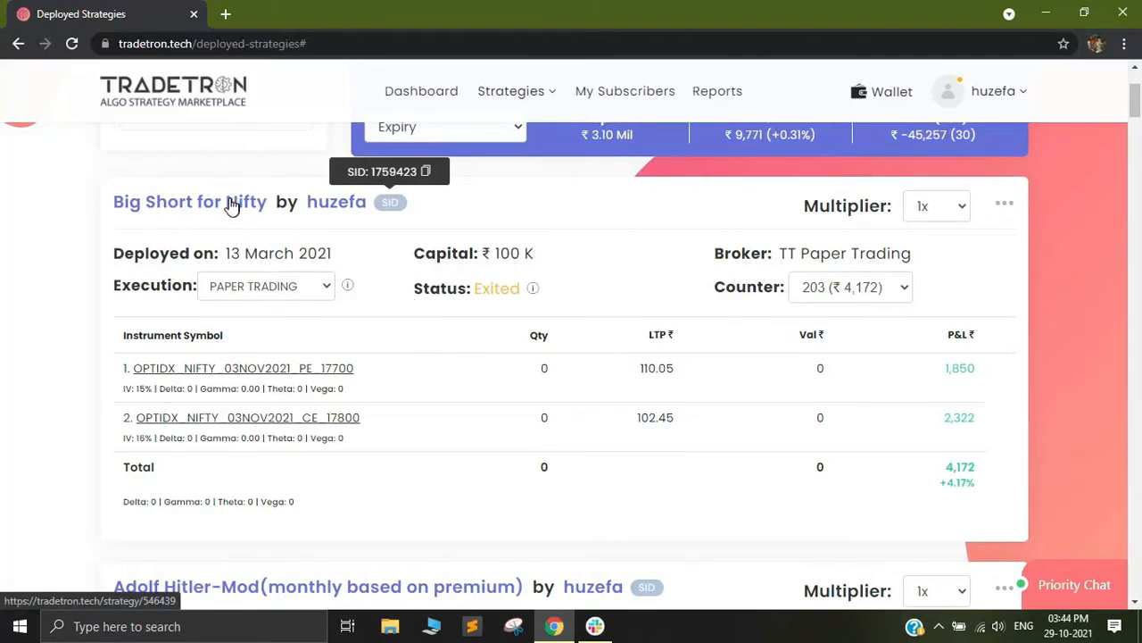
click(190, 208)
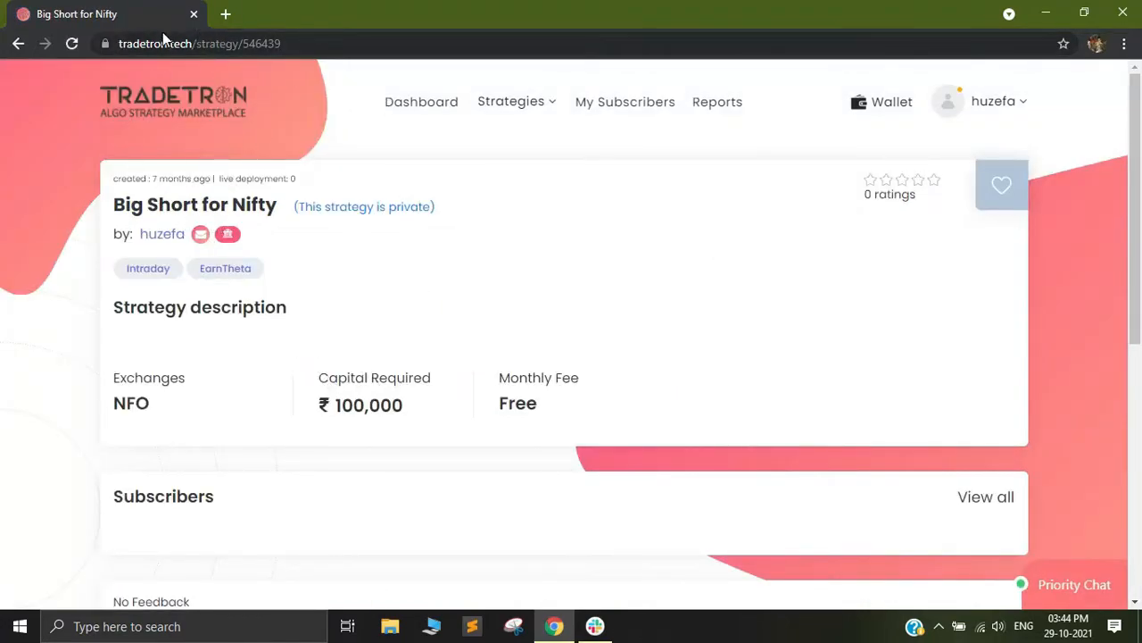
drag(307, 43, 244, 47)
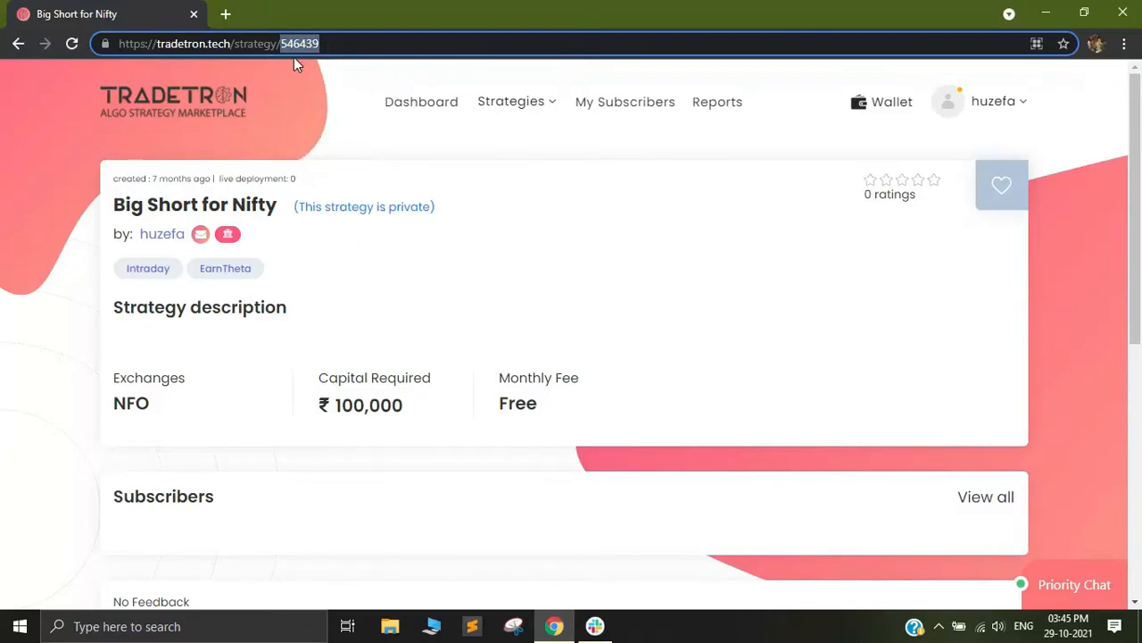
click(18, 43)
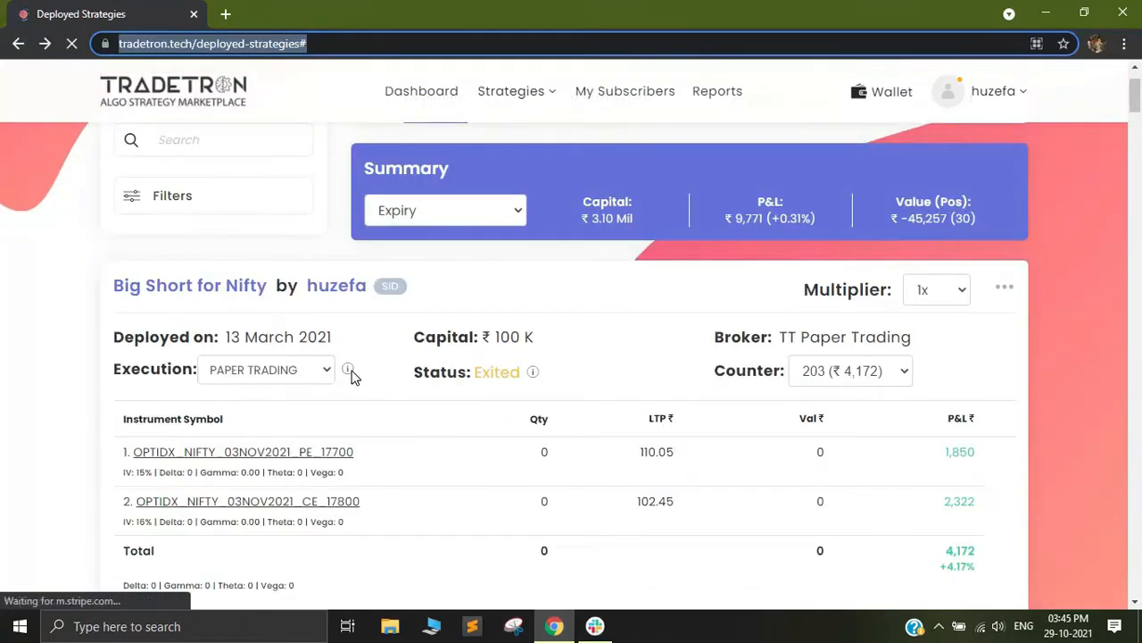
Examine the execution setting of Big Short for Nifty and the explanation of the strategy statuses.
scroll(377, 363, down, 1)
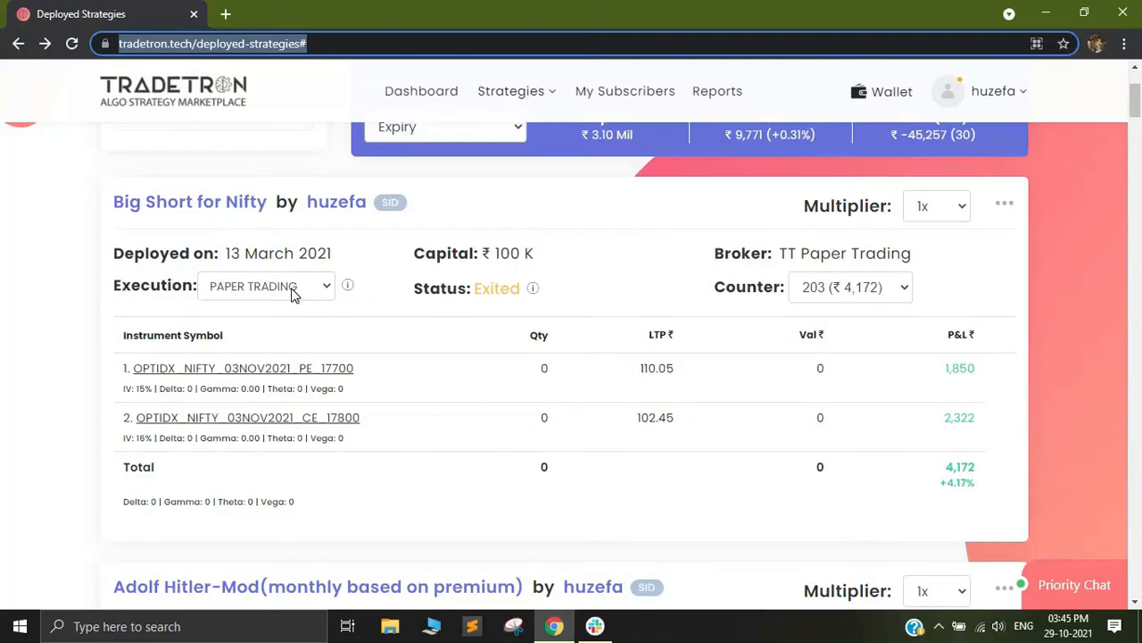
click(259, 289)
click(259, 289)
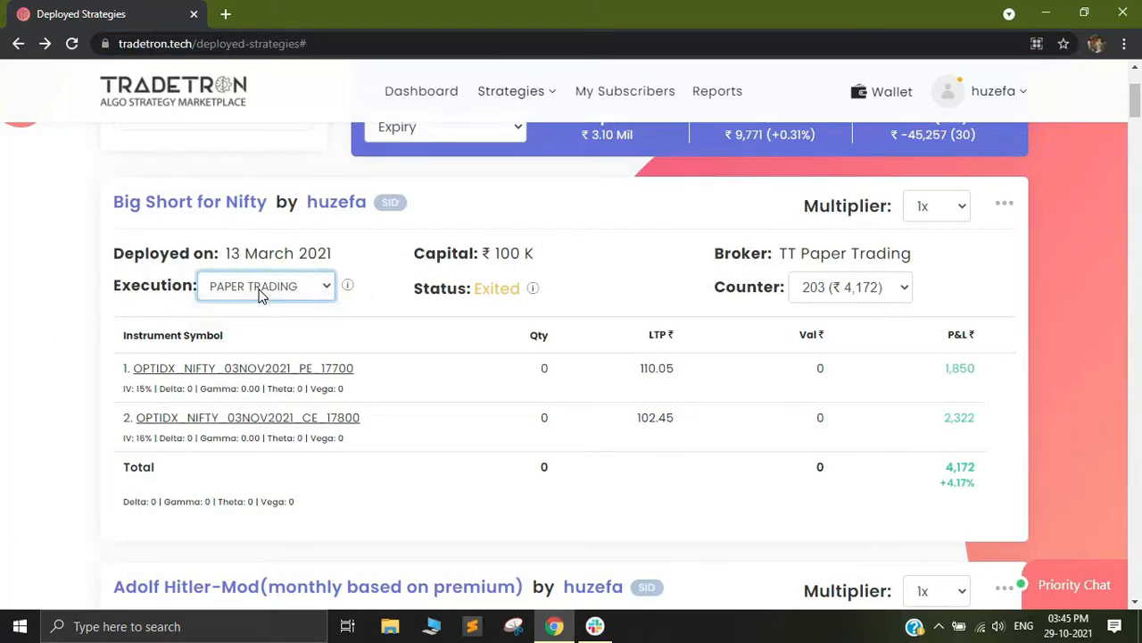
click(534, 290)
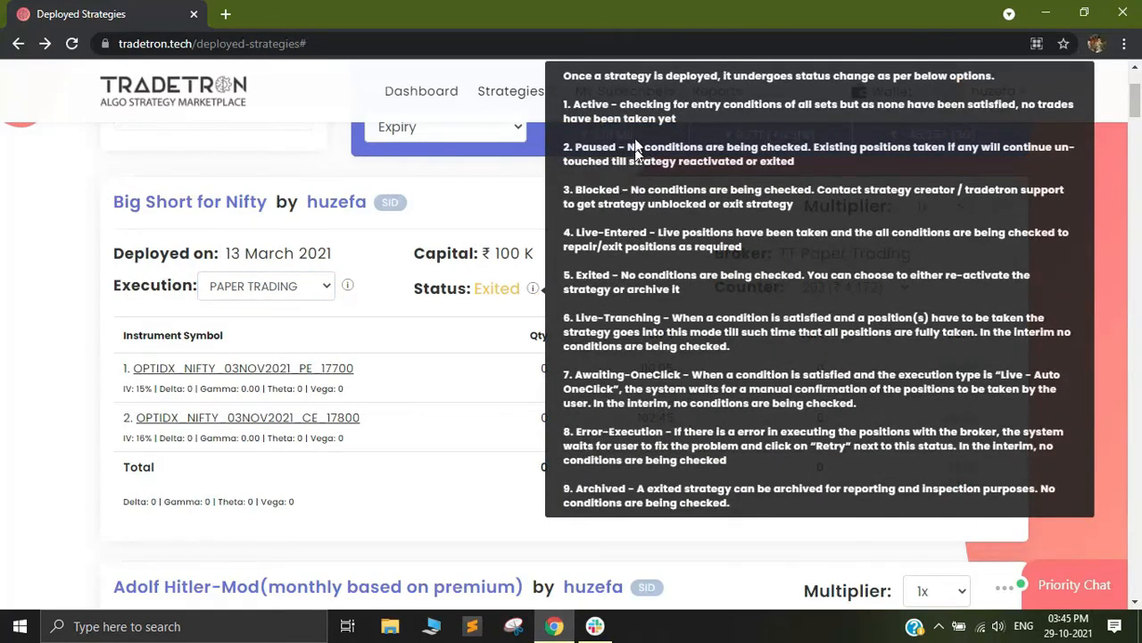
click(539, 281)
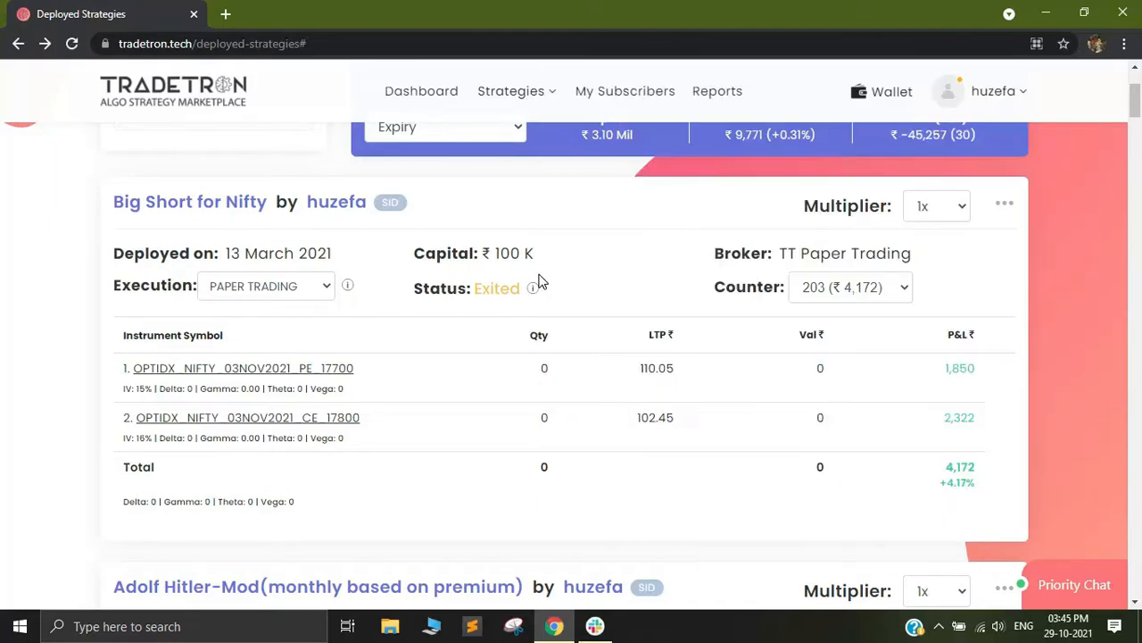
Display counter 160 of the Big Short for Nifty strategy.
click(846, 290)
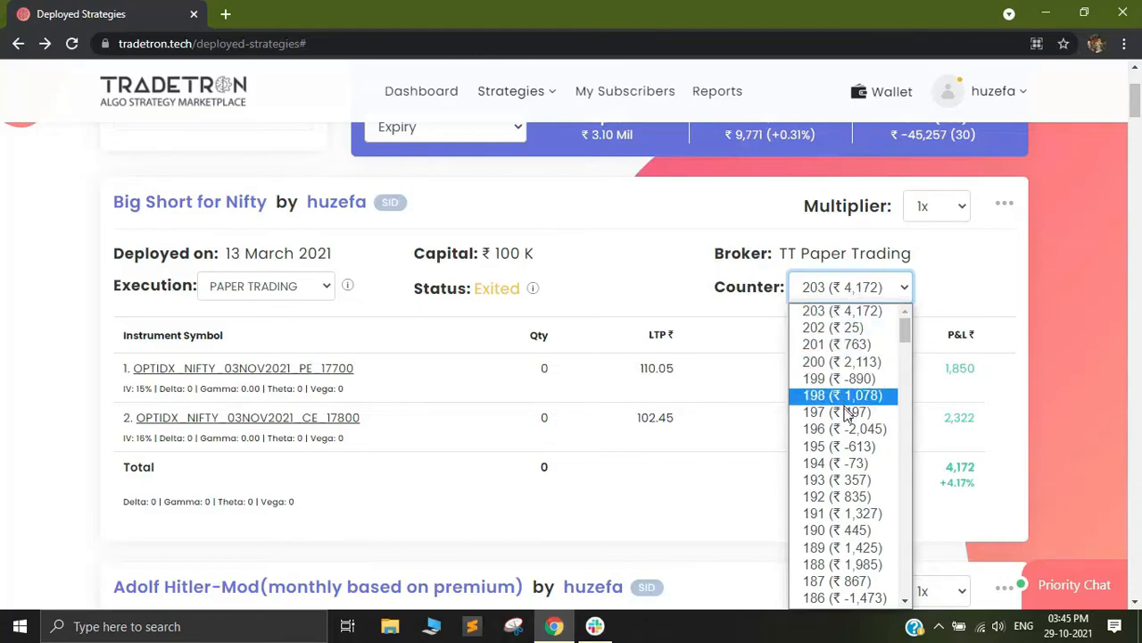
scroll(846, 410, down, 10)
scroll(848, 464, down, 3)
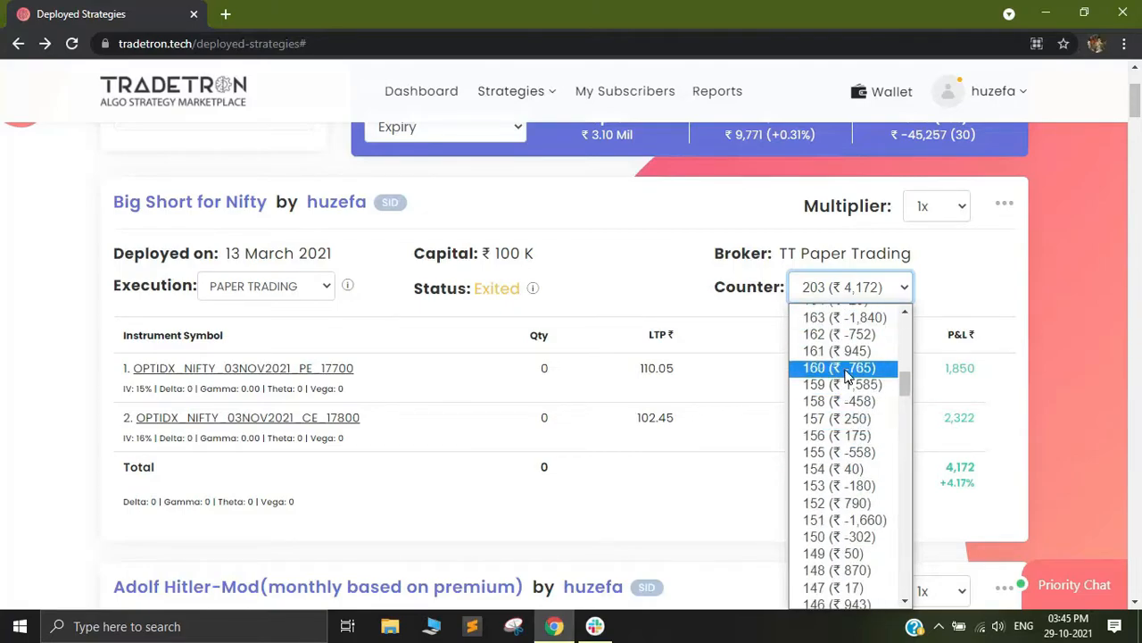
click(846, 374)
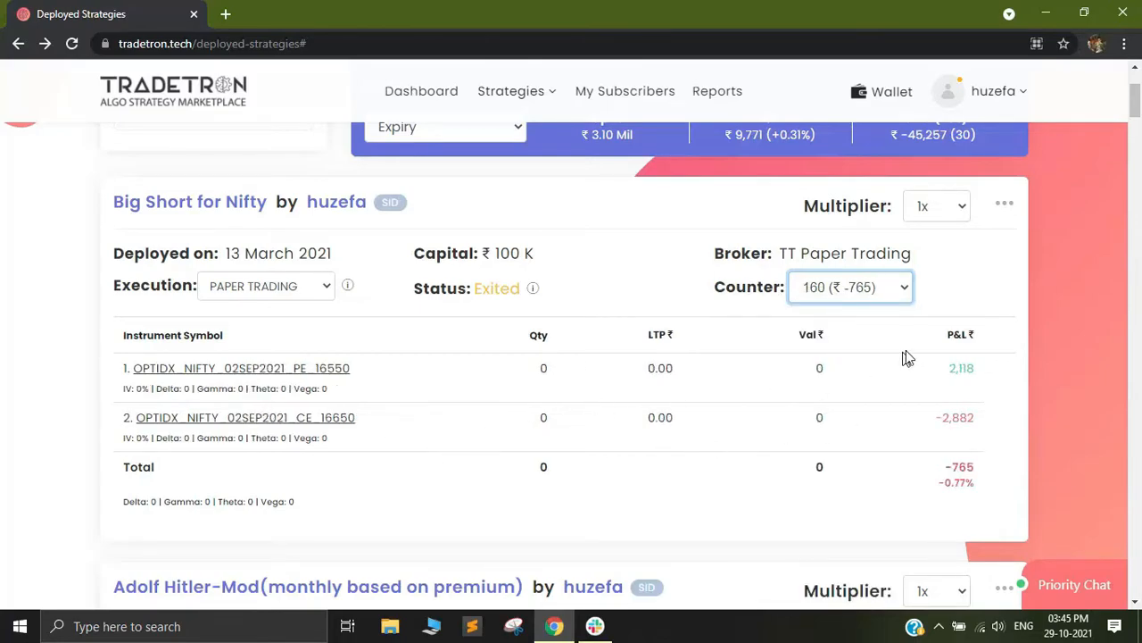
View the positions of OPTIDX_NIFTY_02SEP2021_PE_16550 and OPTIDX_NIFTY_02SEP2021_CE_16650.
click(285, 372)
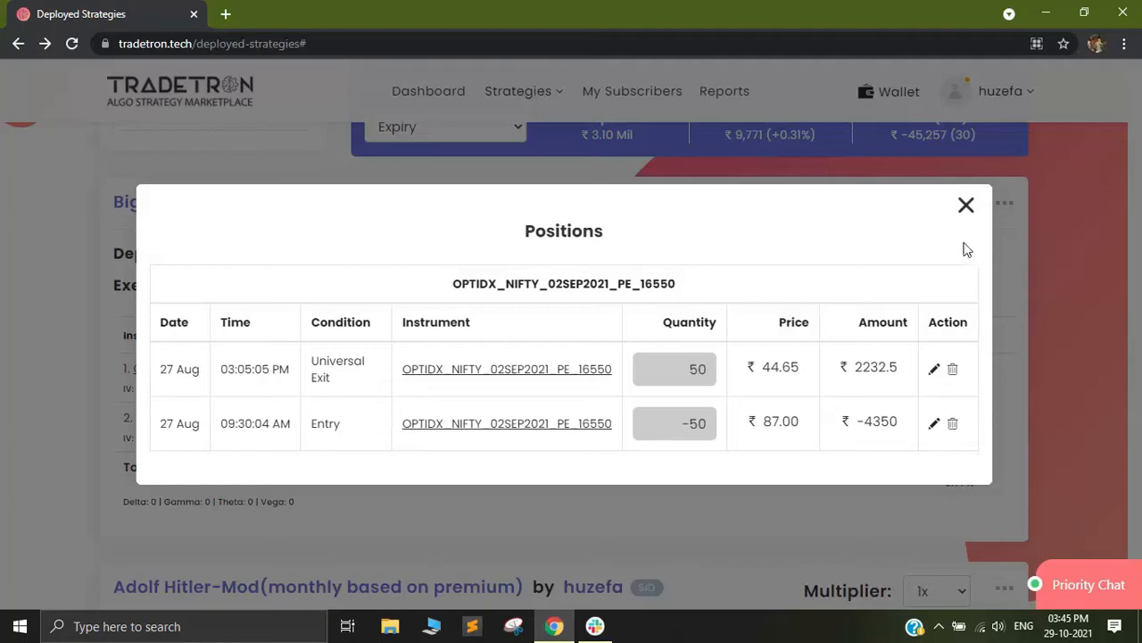
click(964, 207)
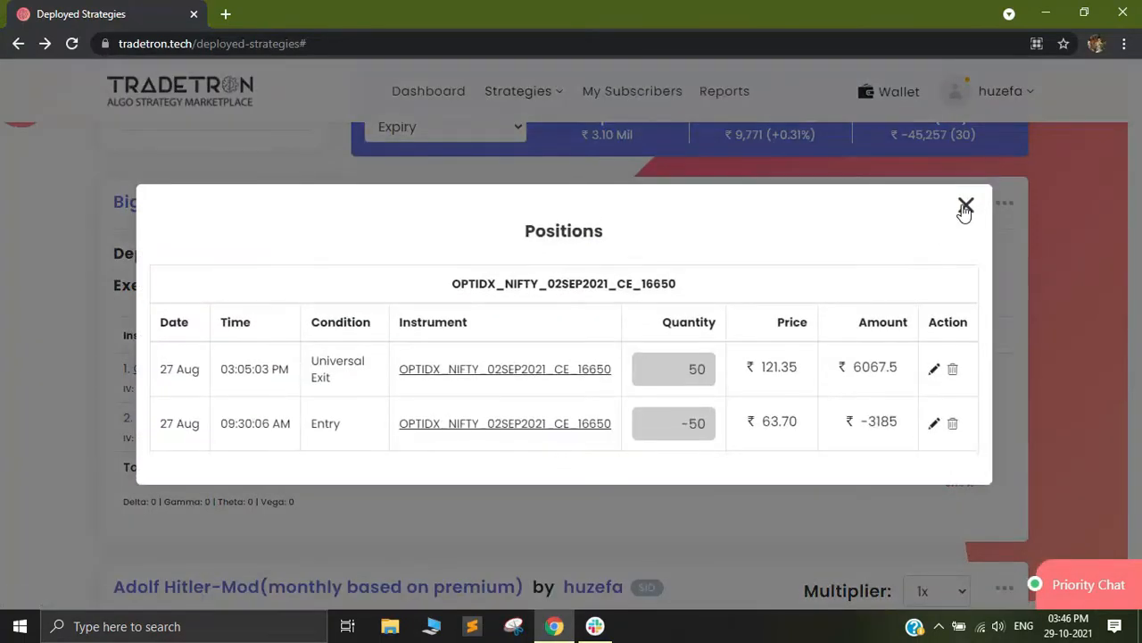
click(964, 209)
Switch Big Short for Nifty to counter 203 and view the positions of OPTIDX_NIFTY_03NOV2021_PE_17700.
click(866, 287)
key(Escape)
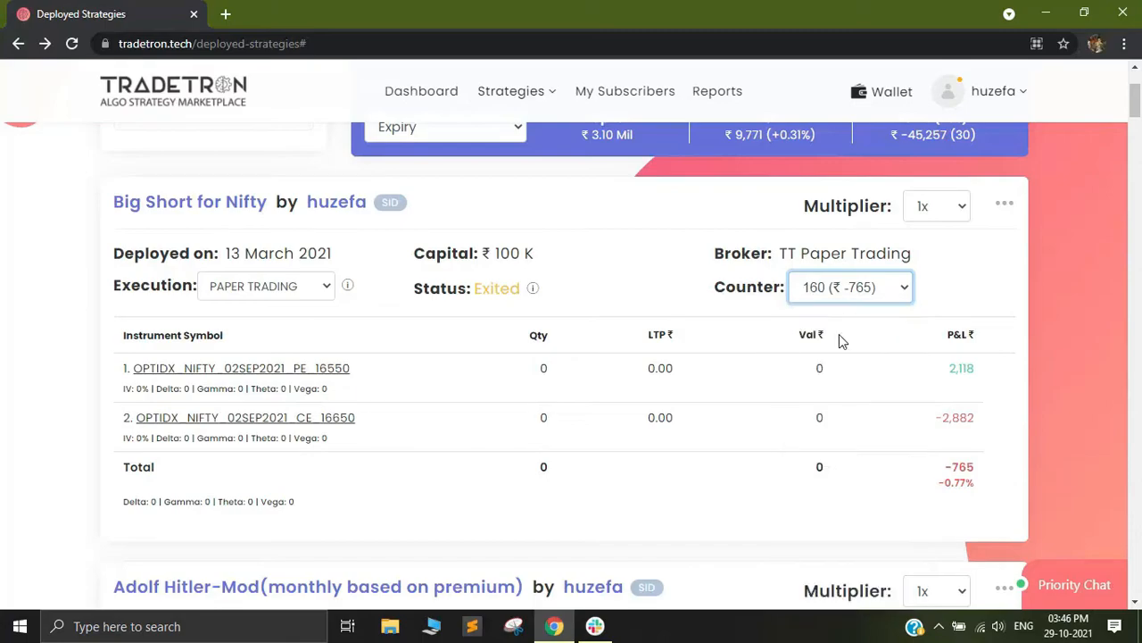
click(844, 327)
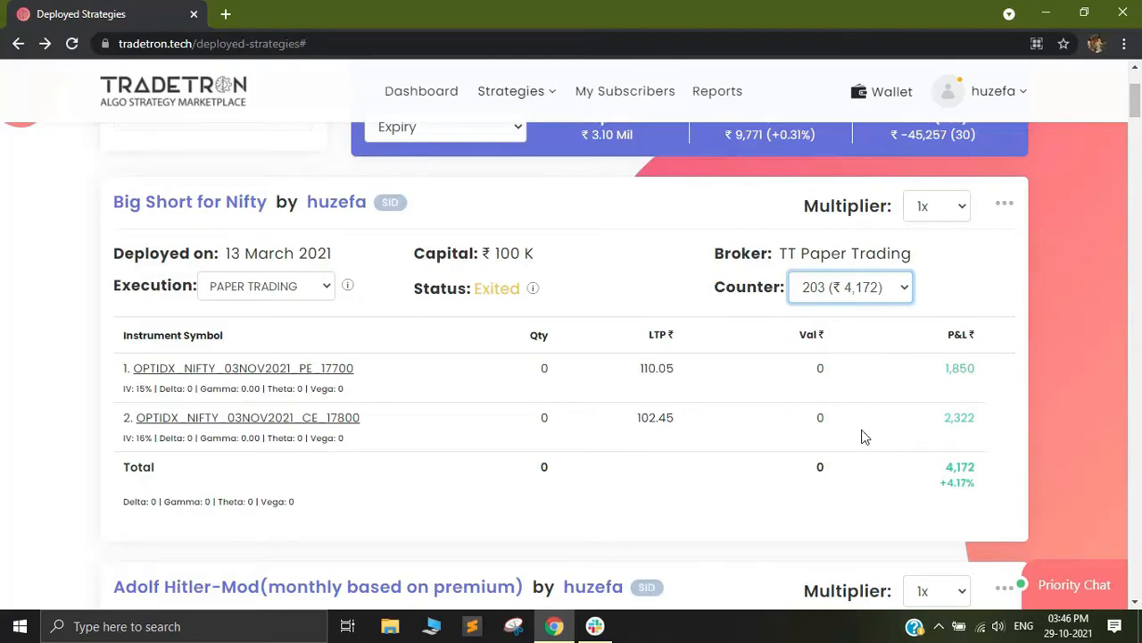
click(288, 373)
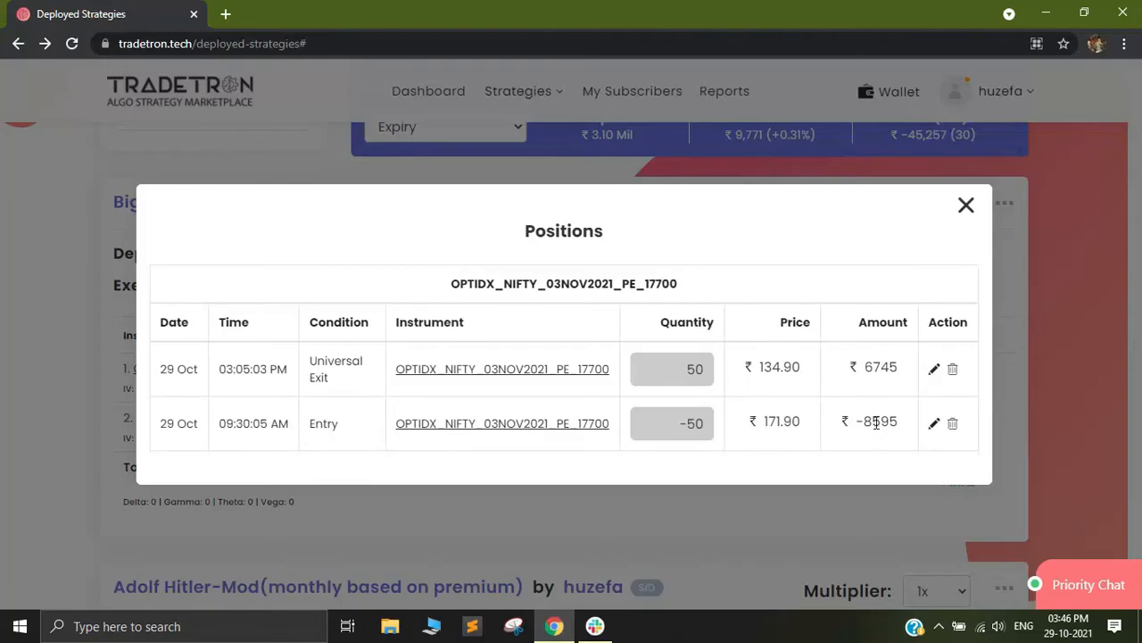
click(968, 207)
Examine the strategy actions available for Big Short for Nifty, from Payoff Chart to Download Data.
click(1005, 204)
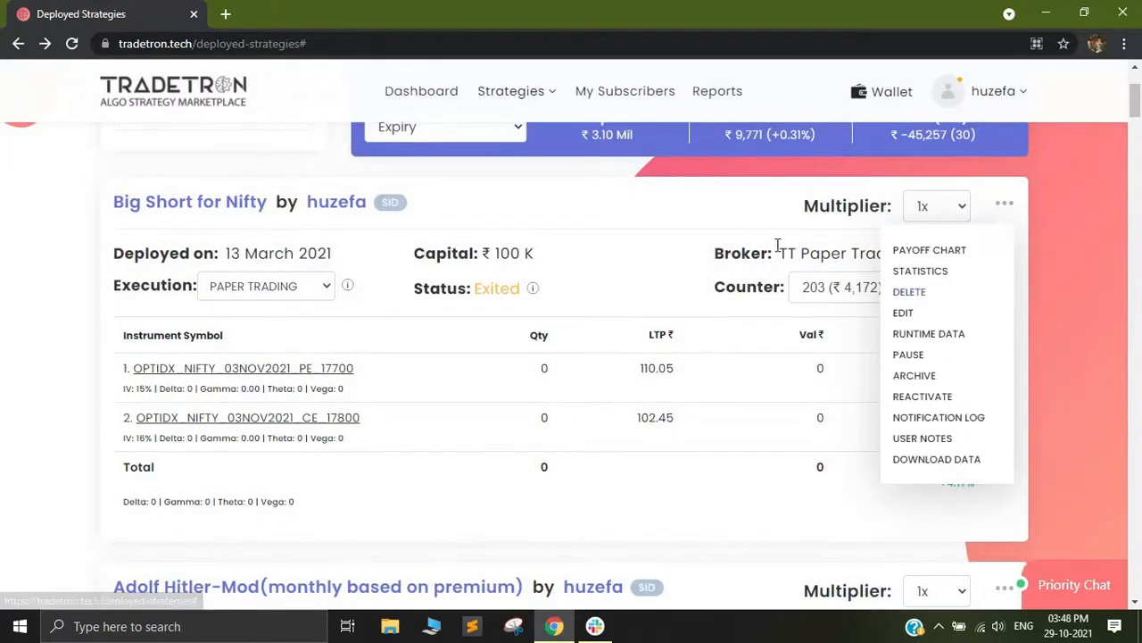
click(1022, 208)
click(1006, 207)
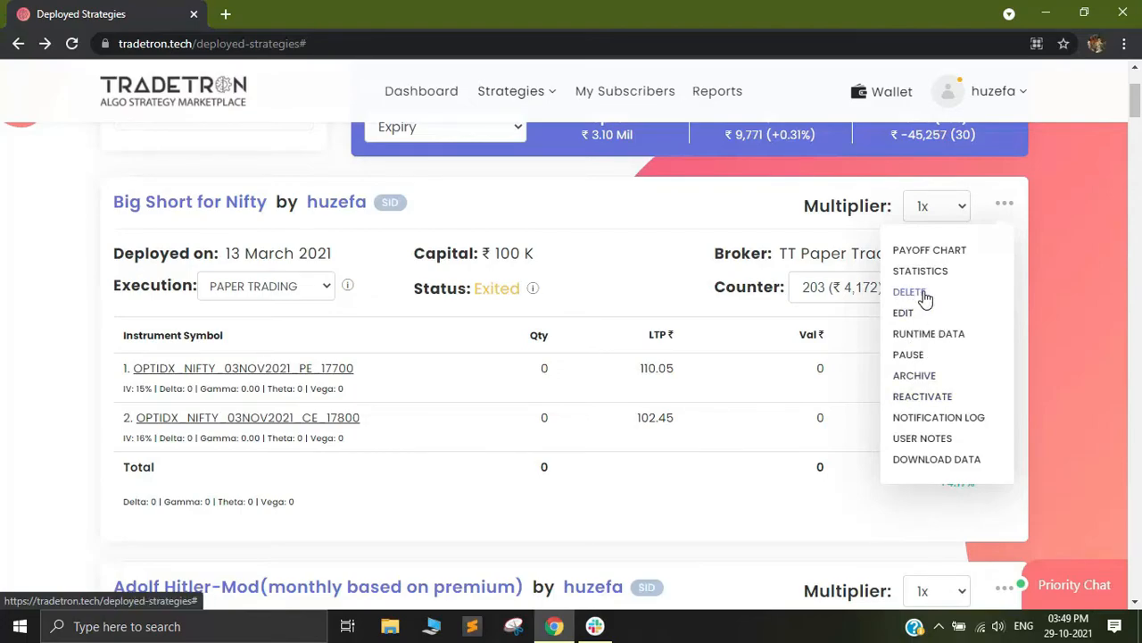
click(1004, 205)
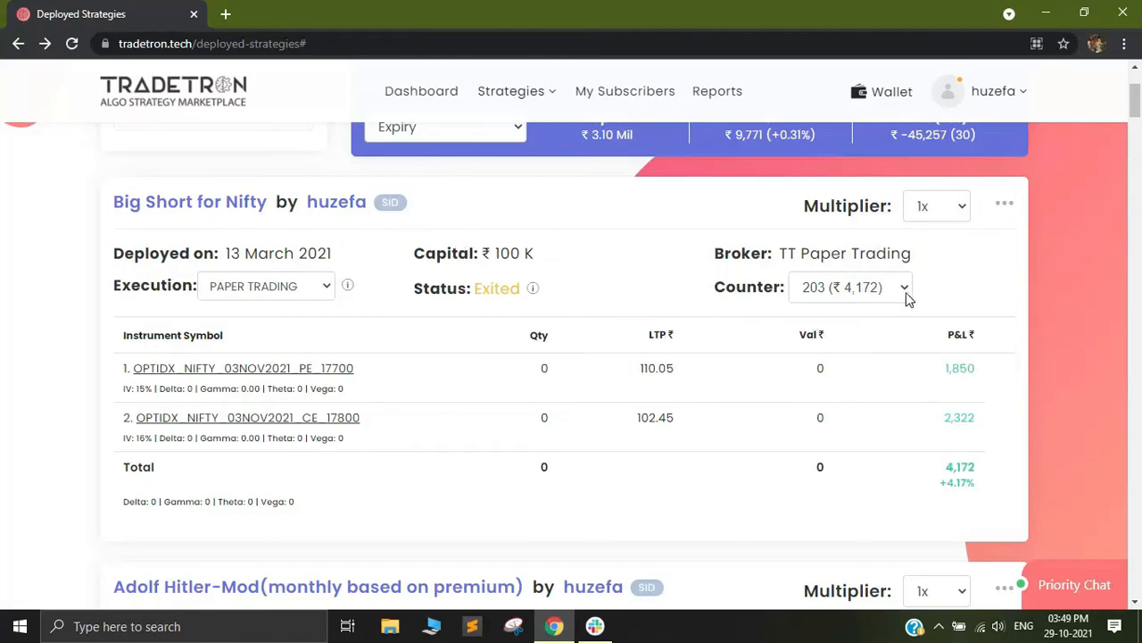
click(1004, 205)
Examine the strategy actions available for the deployed Zenith strategy.
scroll(803, 335, down, 3)
scroll(716, 378, up, 5)
scroll(605, 431, down, 15)
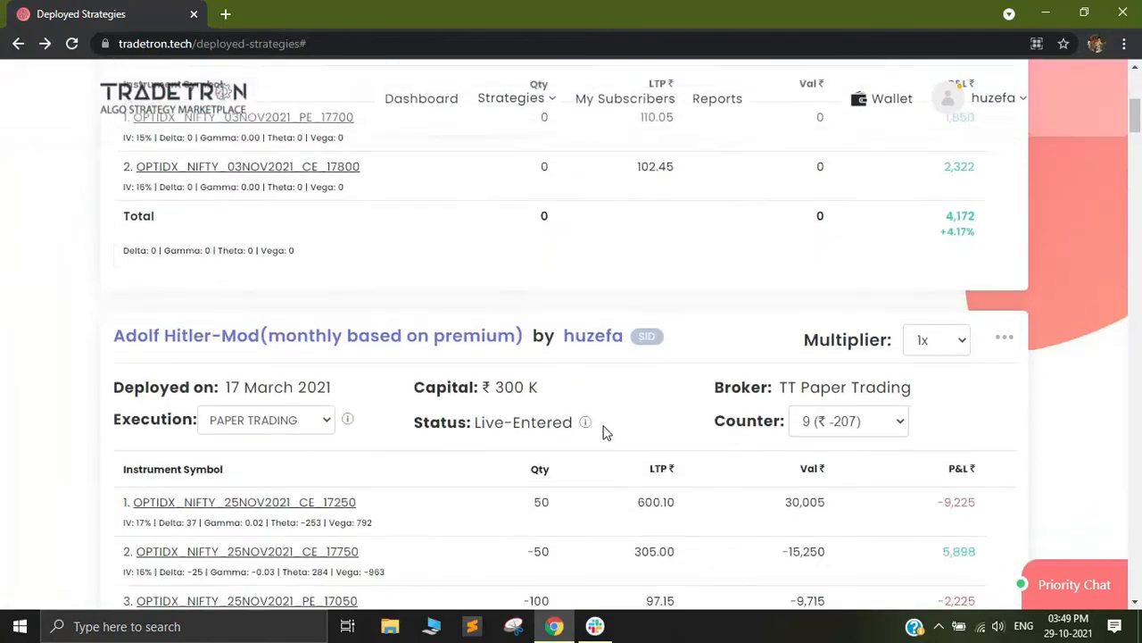
scroll(611, 366, down, 1)
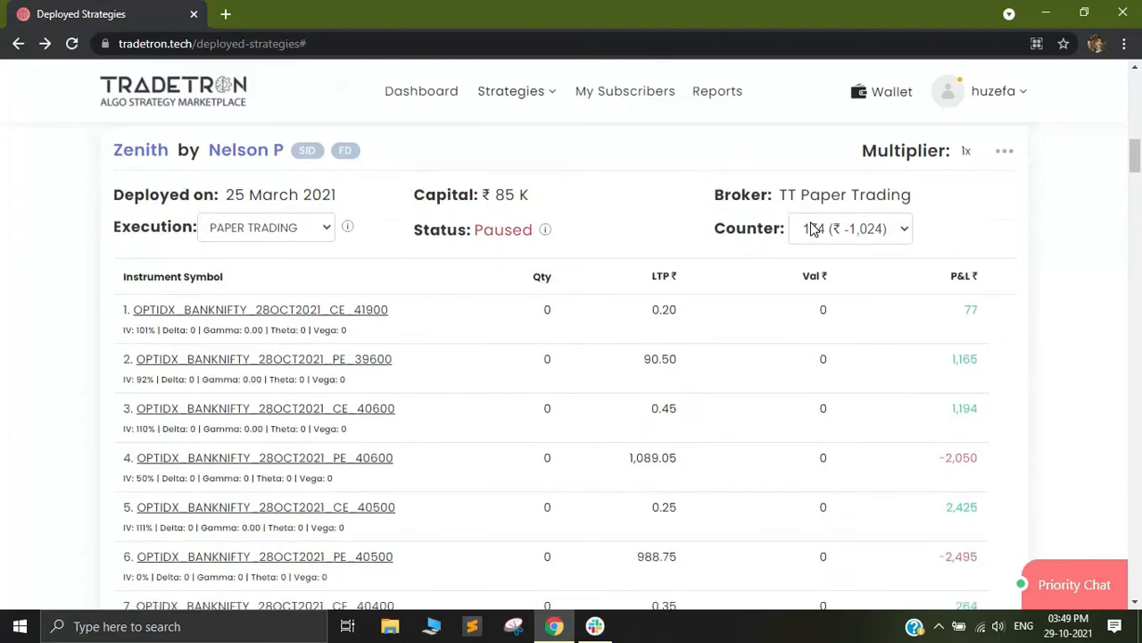
mouse_move(1007, 157)
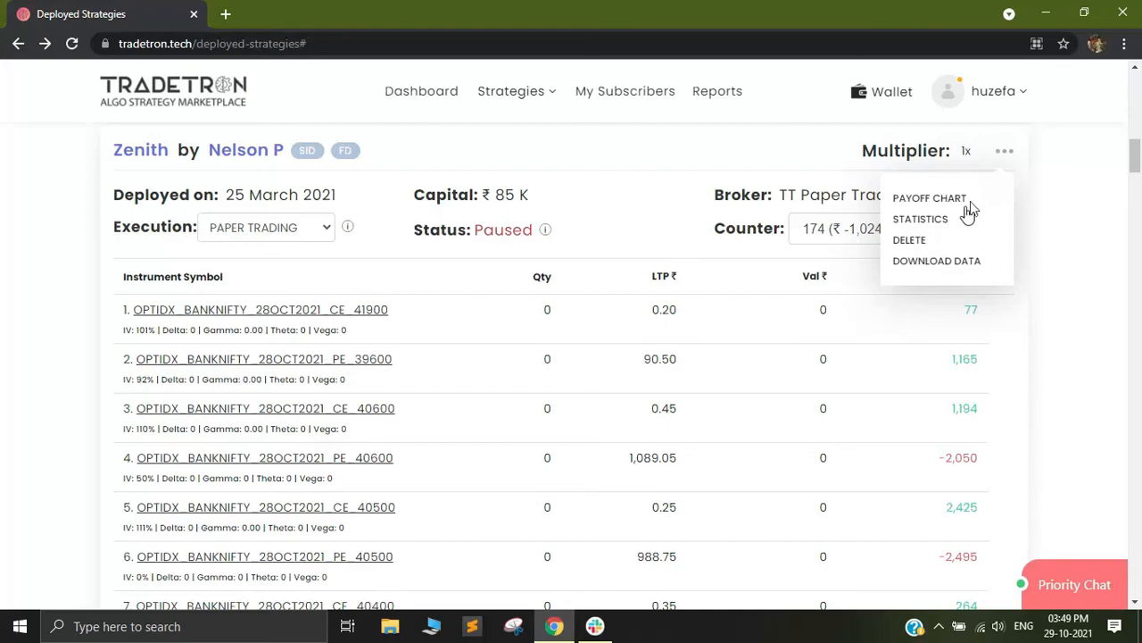
click(1007, 156)
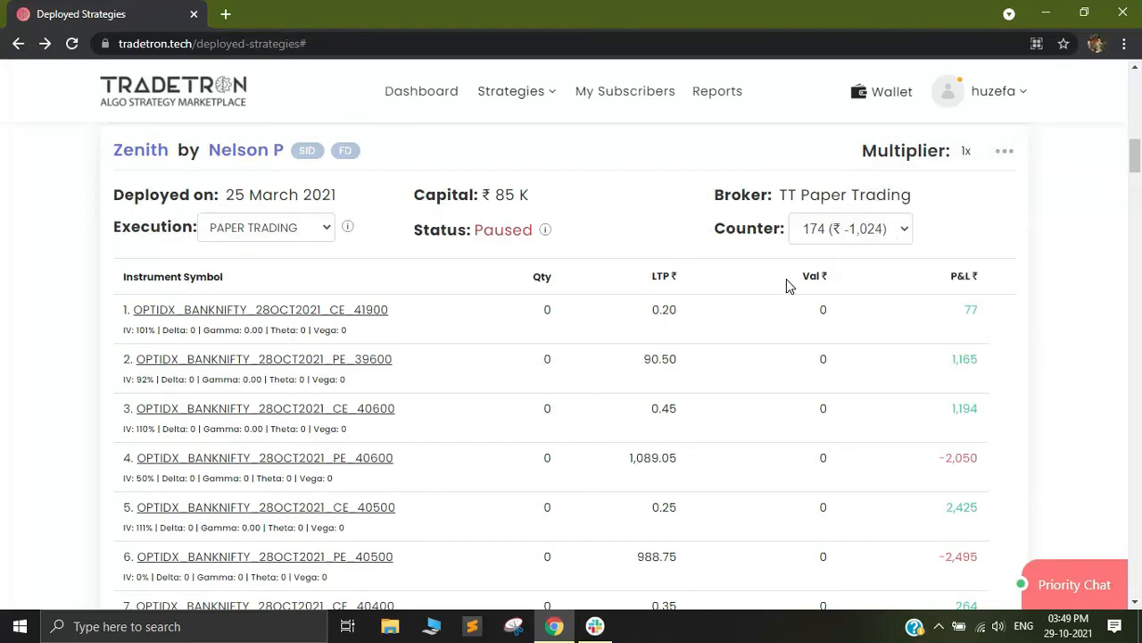
scroll(616, 343, up, 1)
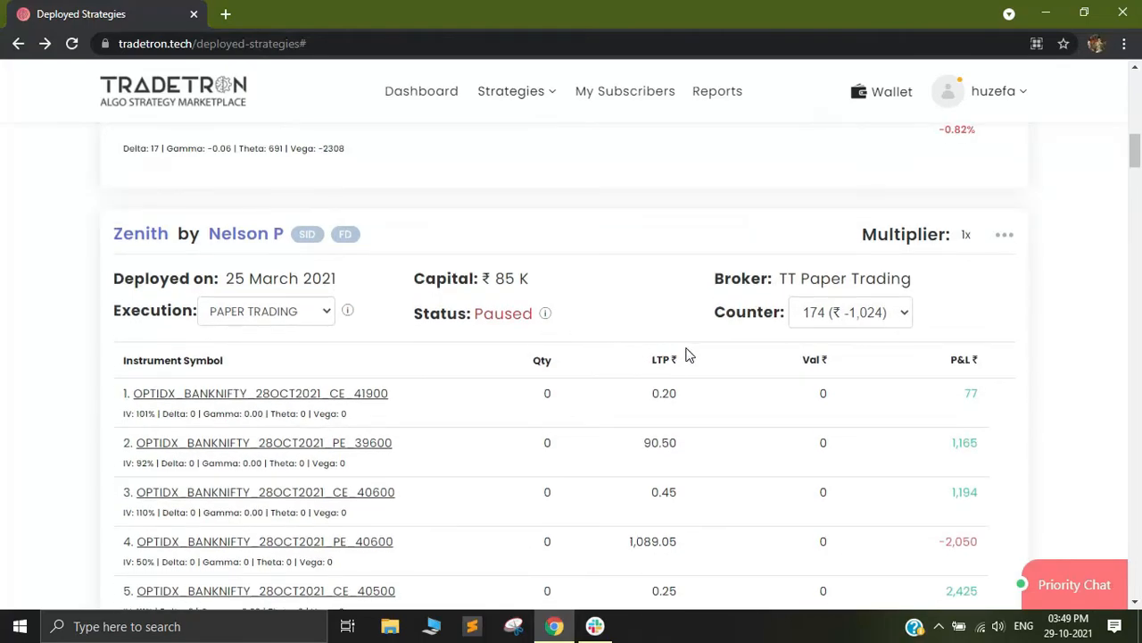
scroll(687, 354, up, 5)
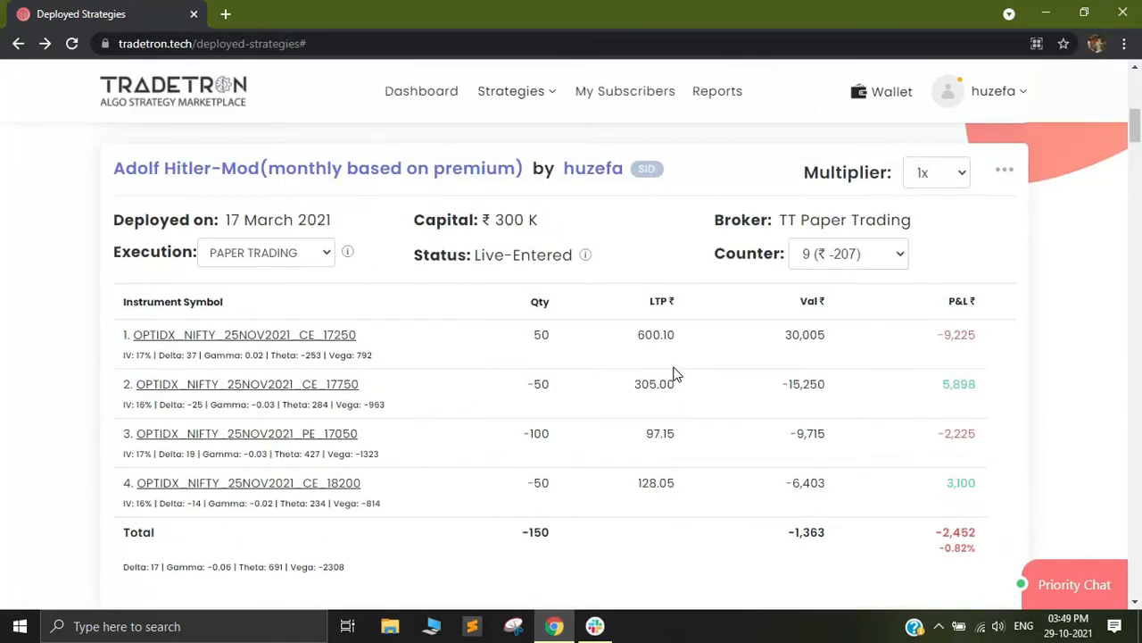
scroll(675, 375, up, 7)
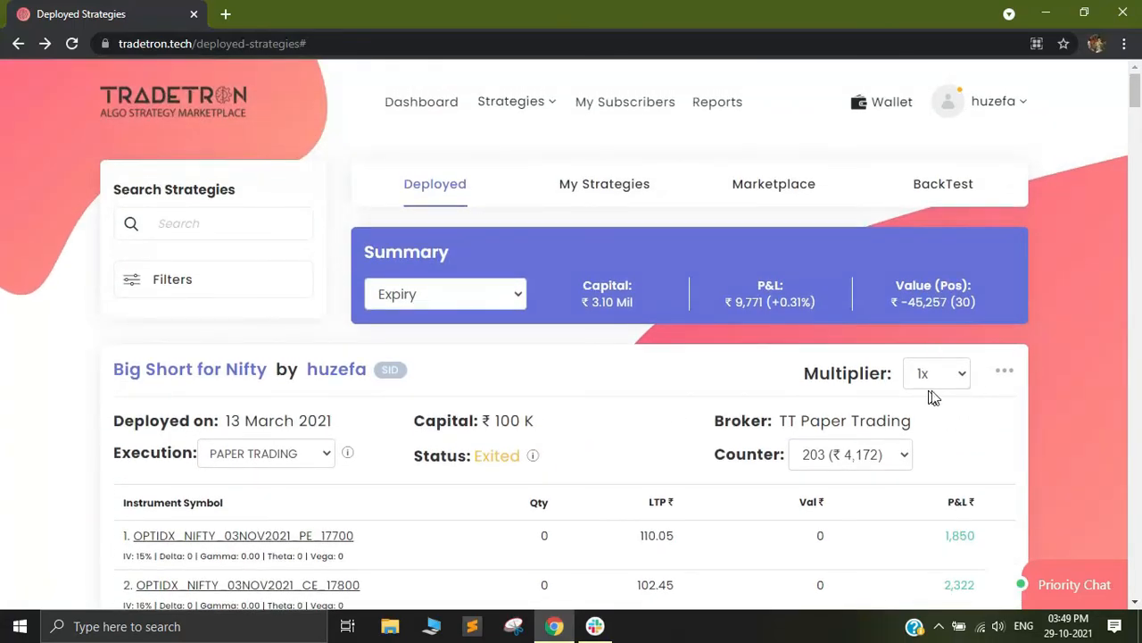
scroll(991, 388, down, 1)
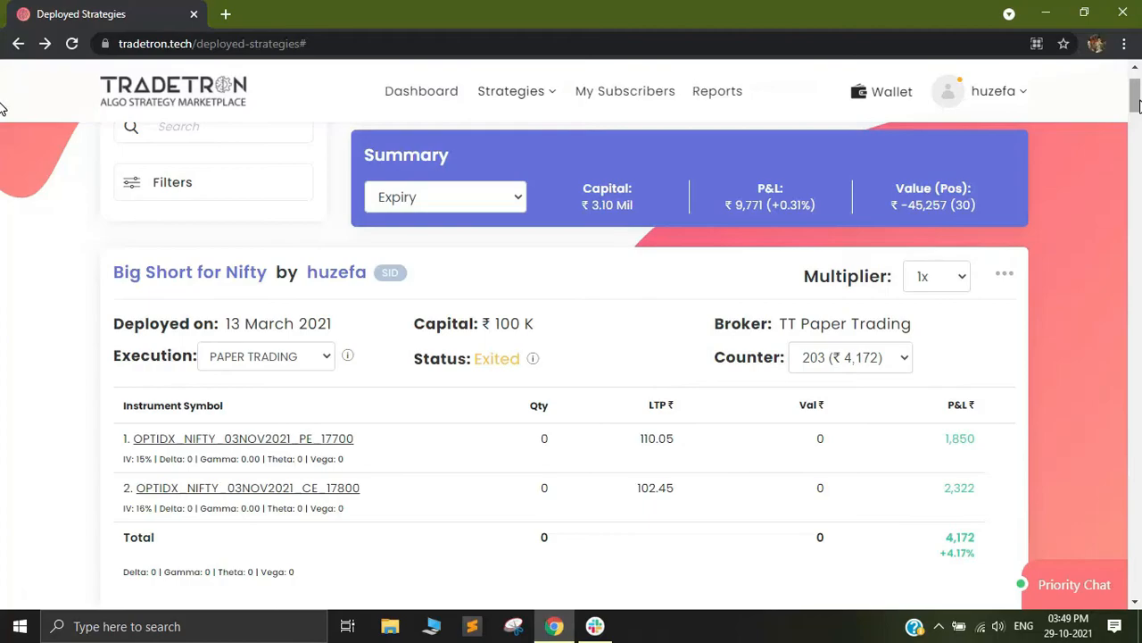